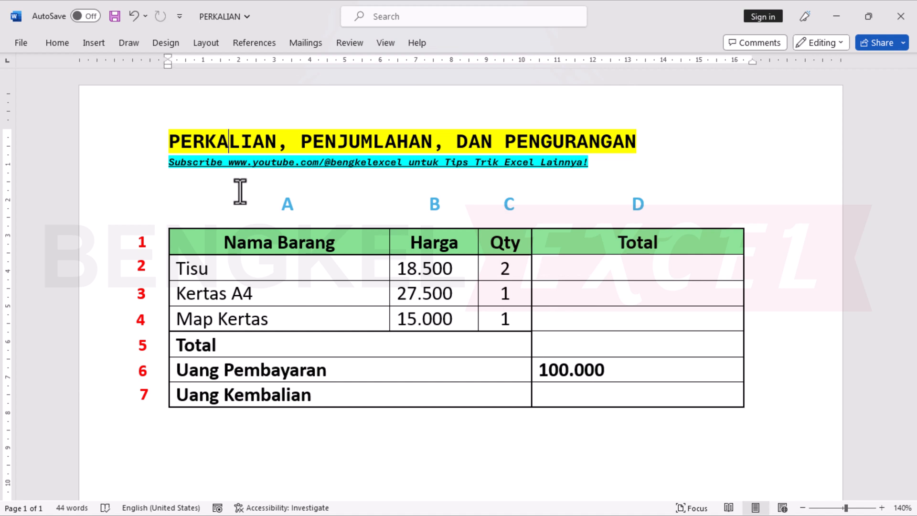
pyautogui.click(246, 269)
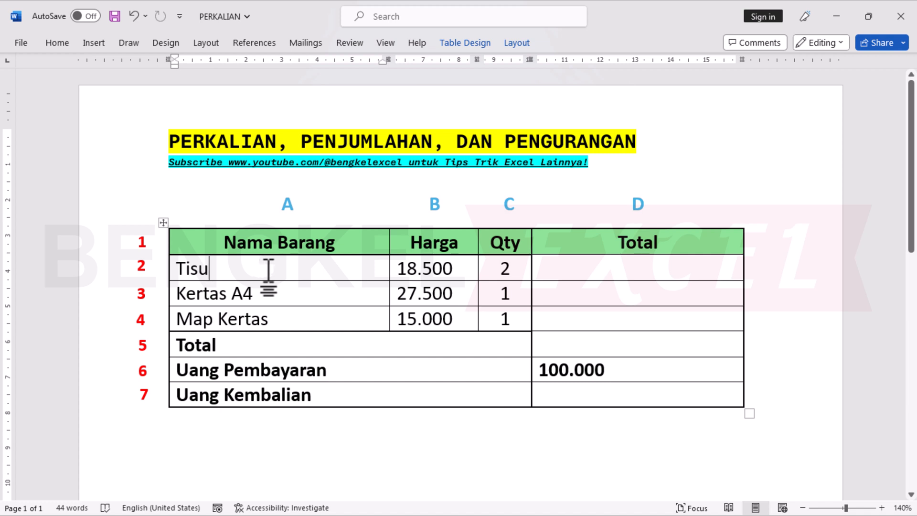
pyautogui.click(286, 205)
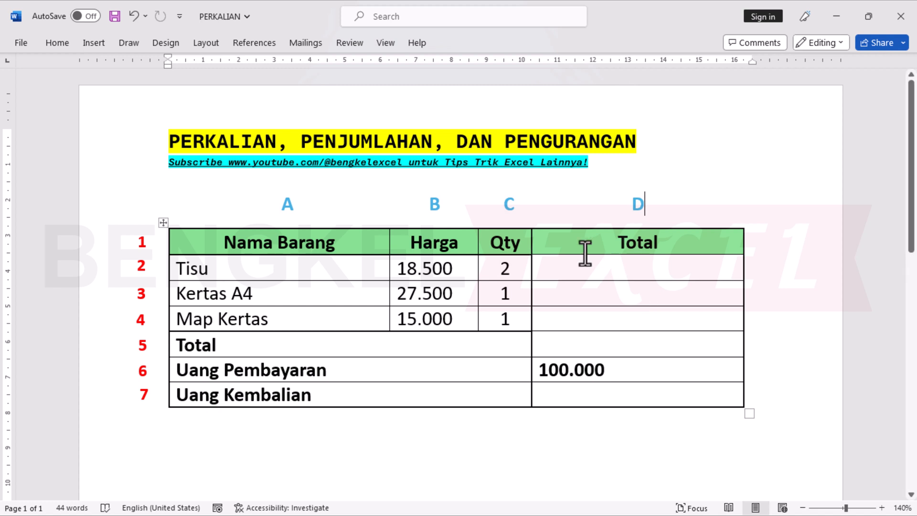
# Insert the table formula =B2*C2 in the Total cell of the Tisu row.
pyautogui.click(568, 272)
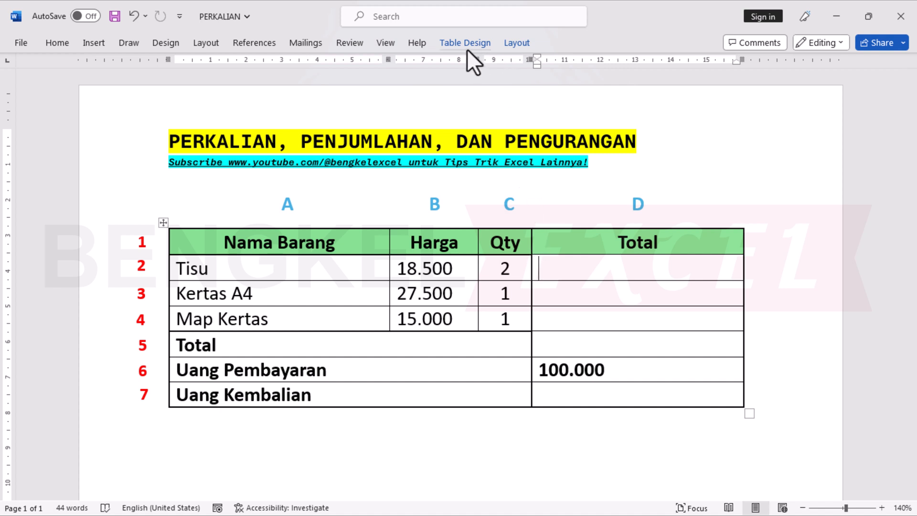
pyautogui.click(515, 43)
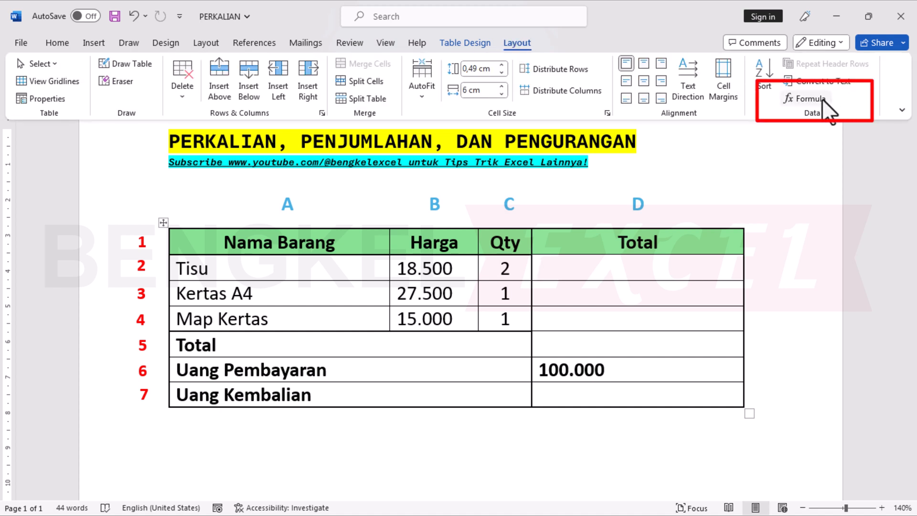
pyautogui.click(801, 97)
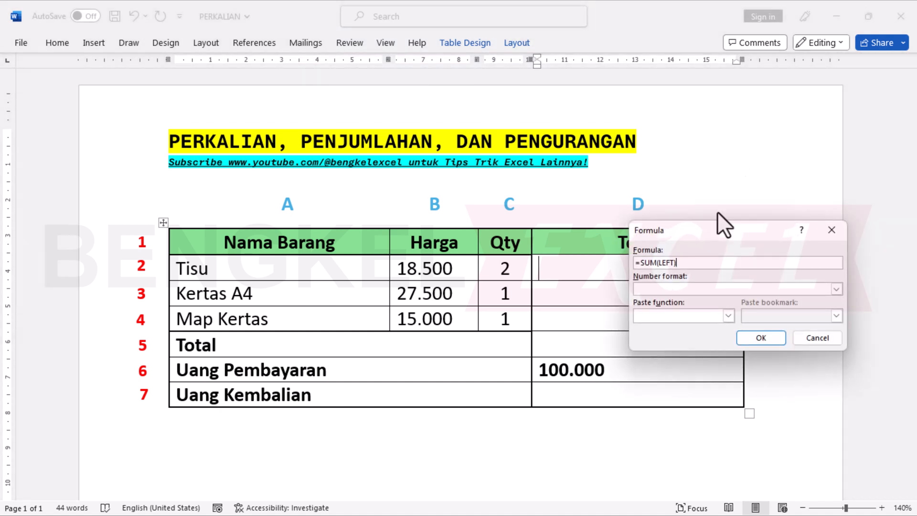
pyautogui.moveTo(701, 227); pyautogui.dragTo(467, 306)
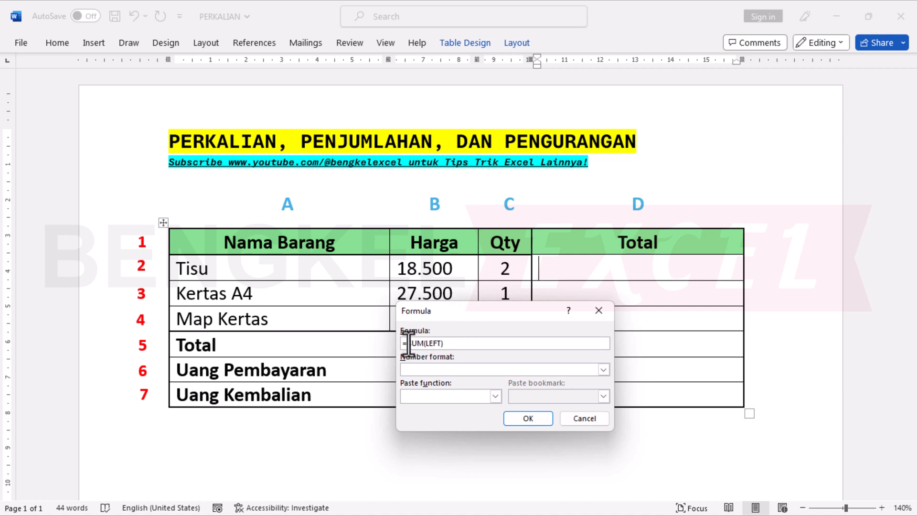
pyautogui.moveTo(407, 343); pyautogui.dragTo(481, 335)
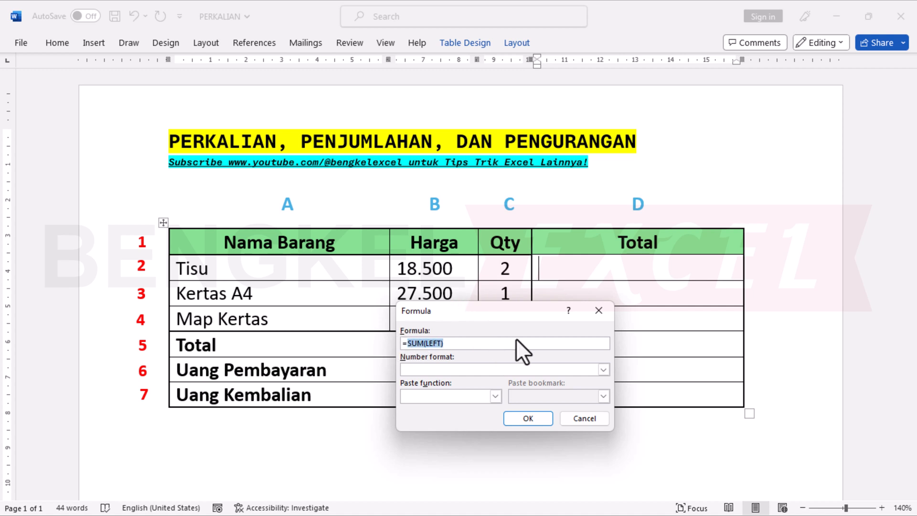
pyautogui.press('BackSpace')
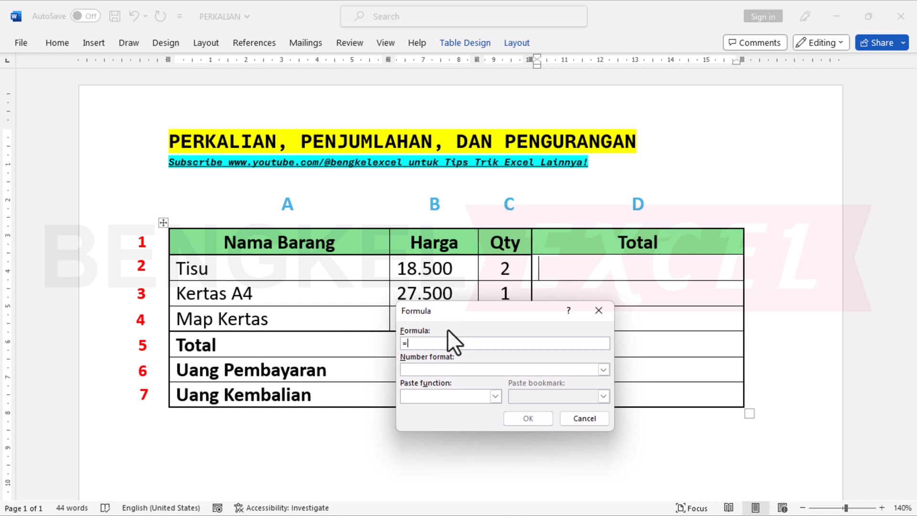
pyautogui.write('B2')
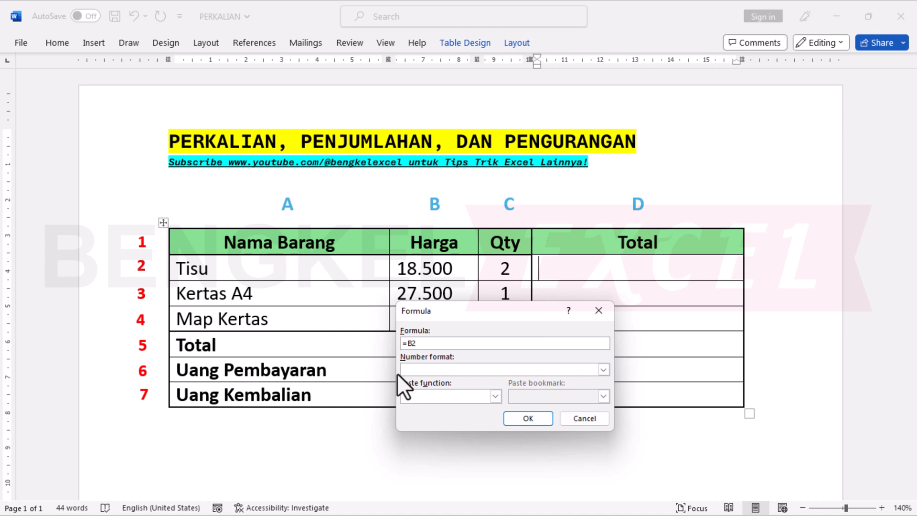
pyautogui.write('*C2')
pyautogui.click(527, 419)
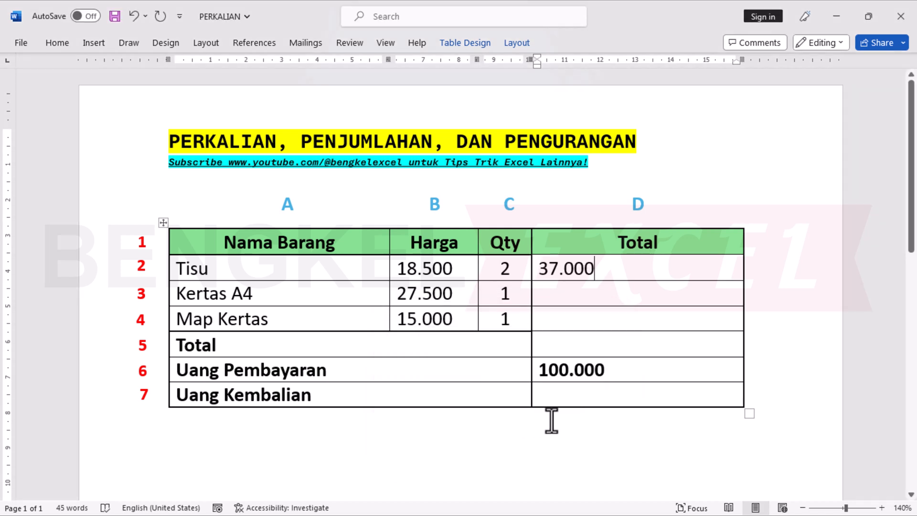
# Insert a field with the formula =PRODUCT(LEFT) in the Total cell of the Kertas A4 row and calculate it.
pyautogui.click(579, 289)
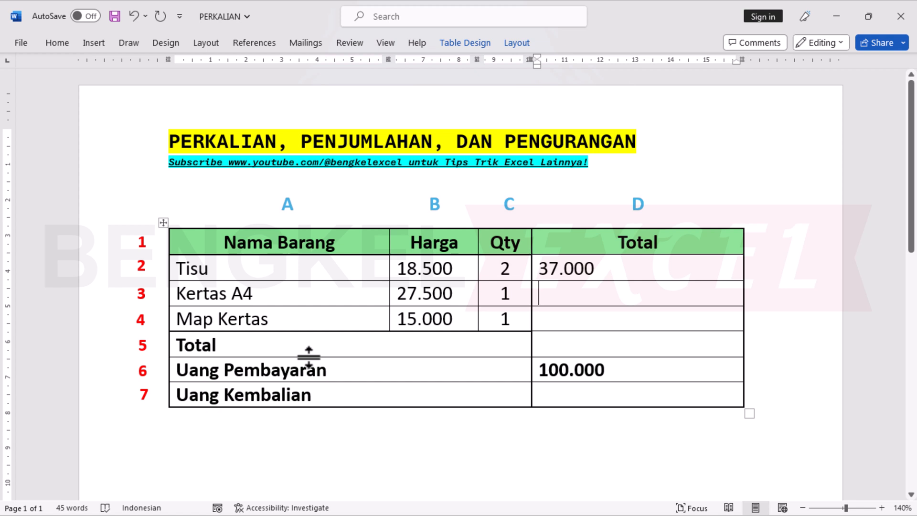
pyautogui.hotkey('ctrl', 'F9')
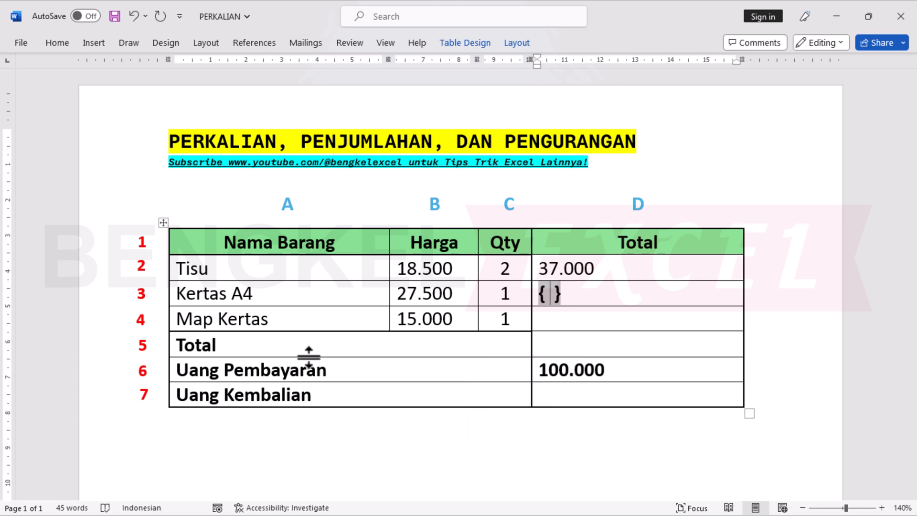
pyautogui.write('=P')
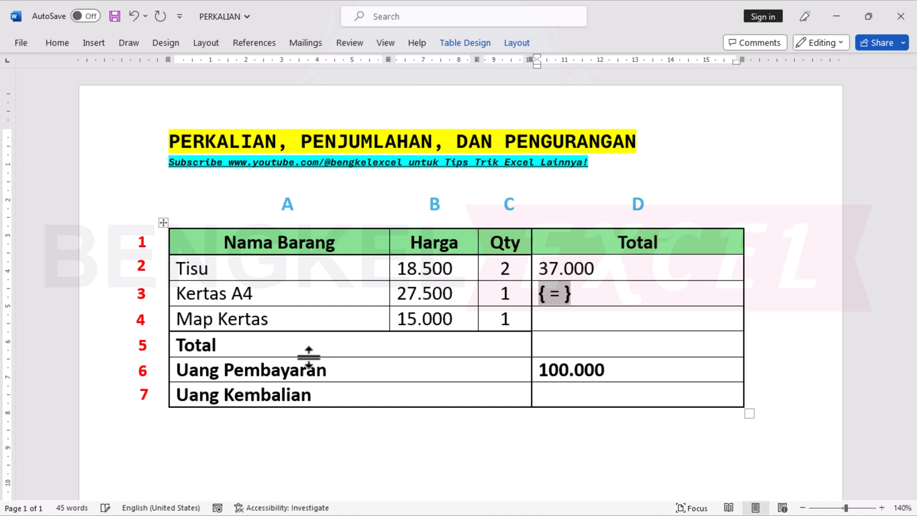
pyautogui.write('RODUC')
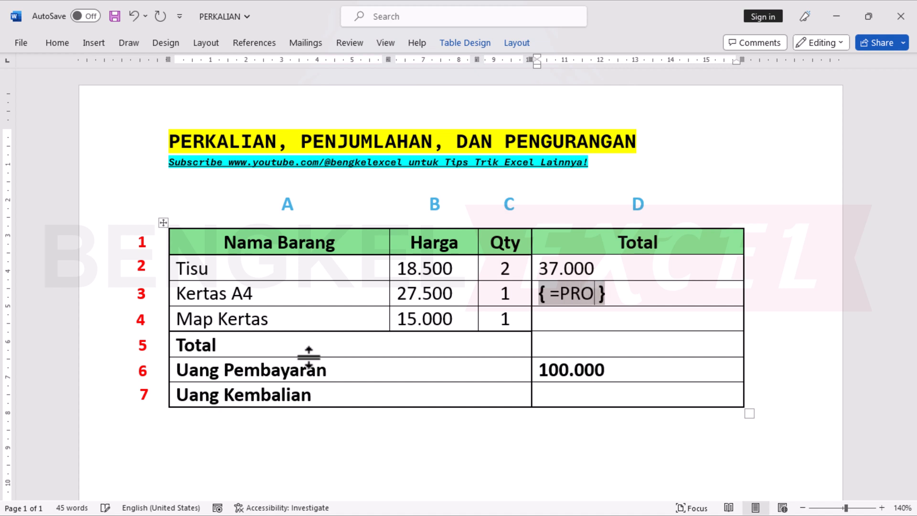
pyautogui.write('T')
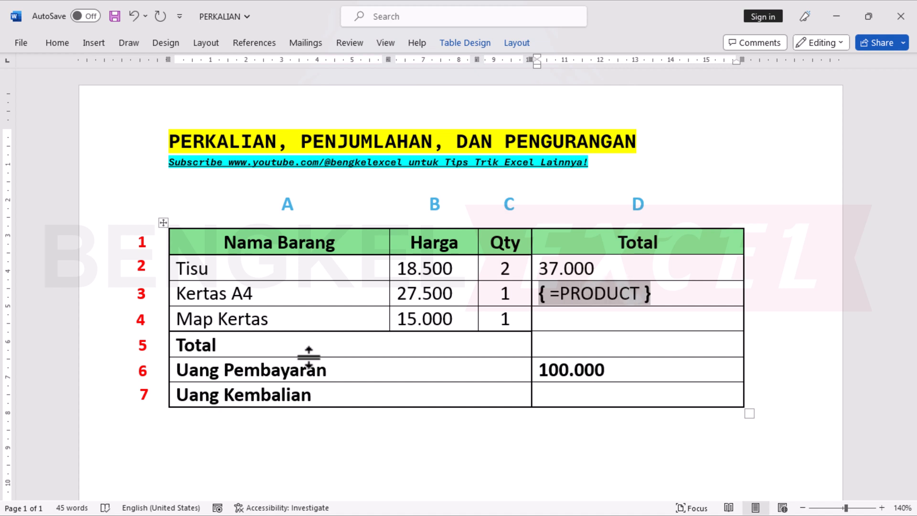
pyautogui.write('(')
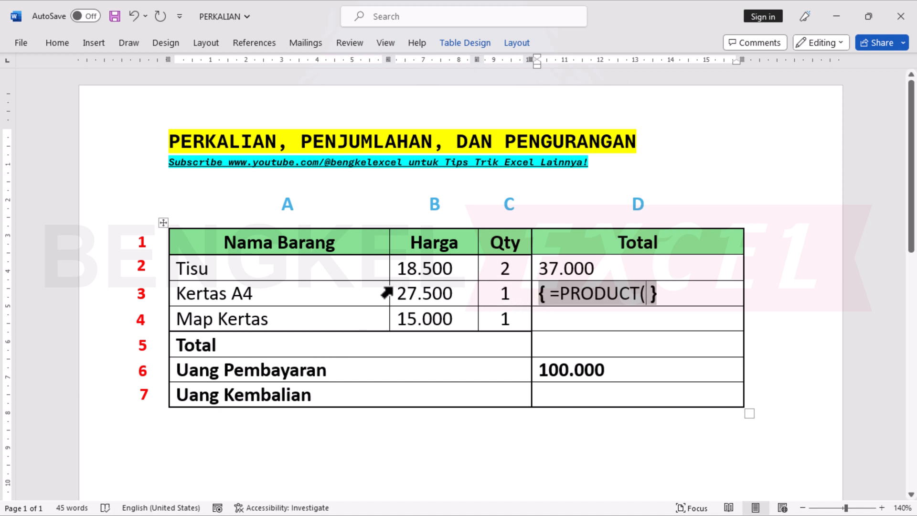
pyautogui.write('LEFT')
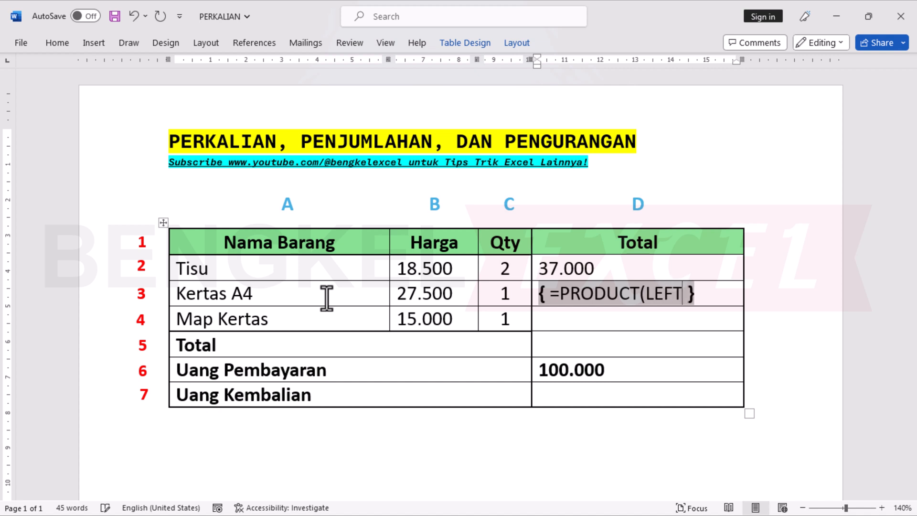
pyautogui.write(')')
pyautogui.press('F9')
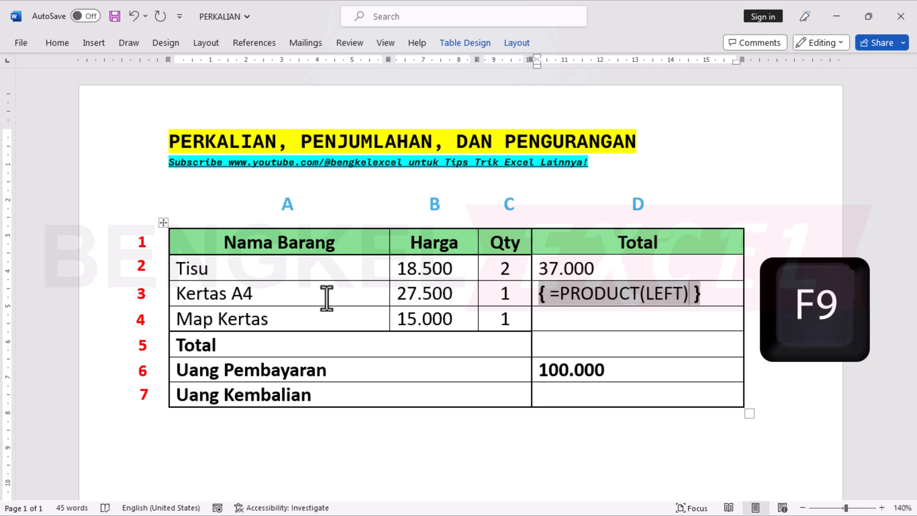
pyautogui.press('F9')
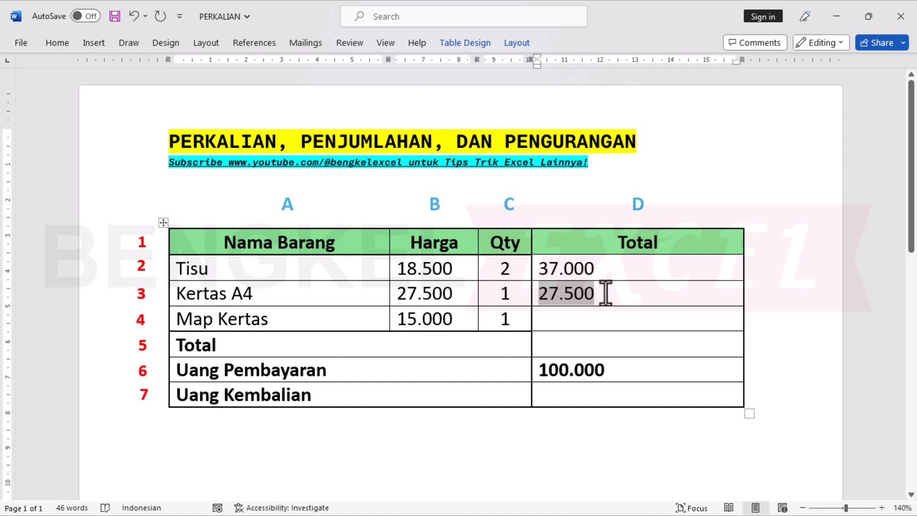
pyautogui.press('Right')
pyautogui.press('Right')
pyautogui.press('Right')
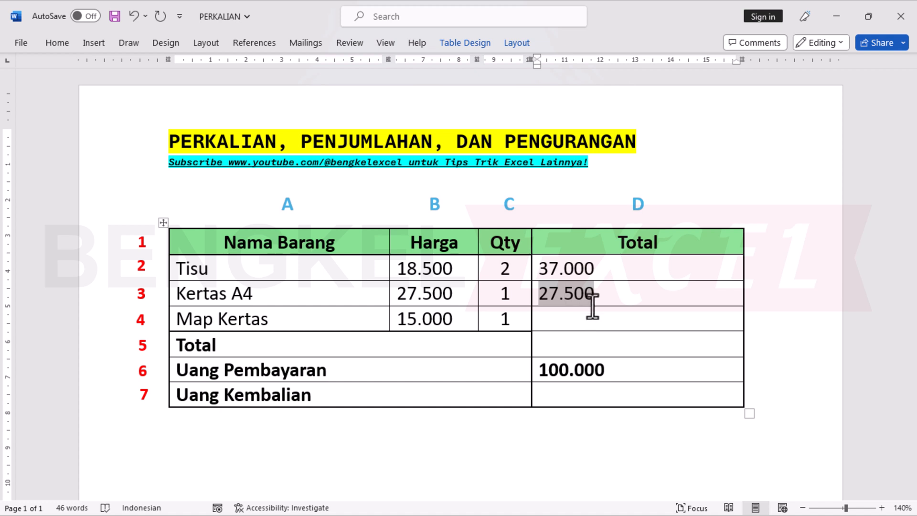
pyautogui.click(609, 303)
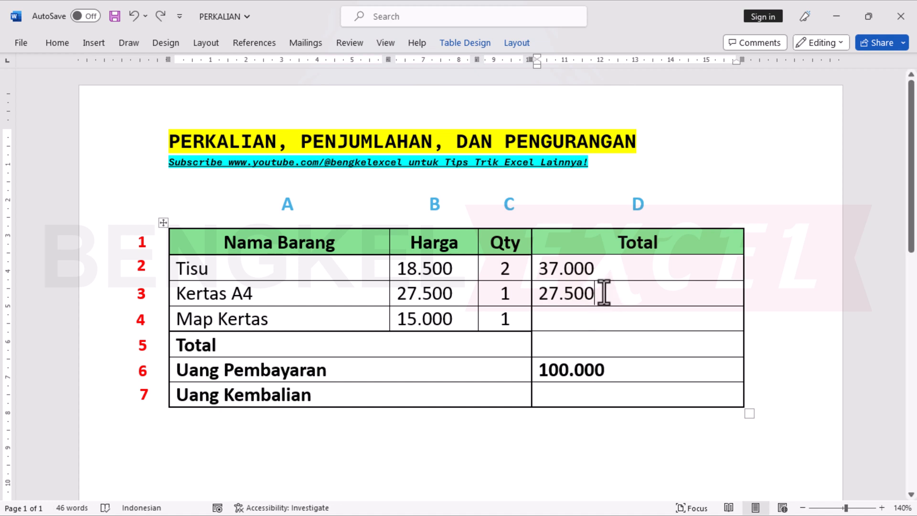
# Copy the Kertas A4 total field into the Total cell of the Map Kertas row and update the pasted field.
pyautogui.moveTo(602, 293); pyautogui.dragTo(531, 292)
pyautogui.rightClick(539, 291)
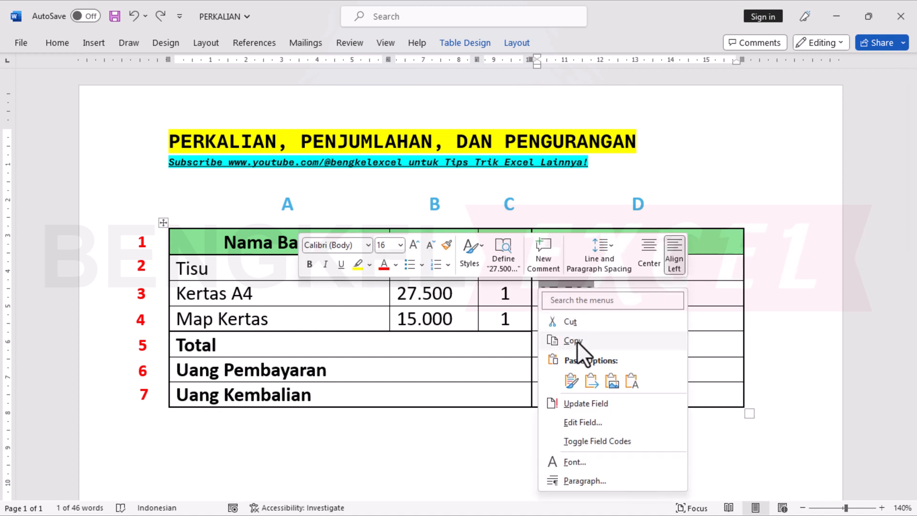
pyautogui.click(577, 341)
pyautogui.click(551, 320)
pyautogui.rightClick(549, 318)
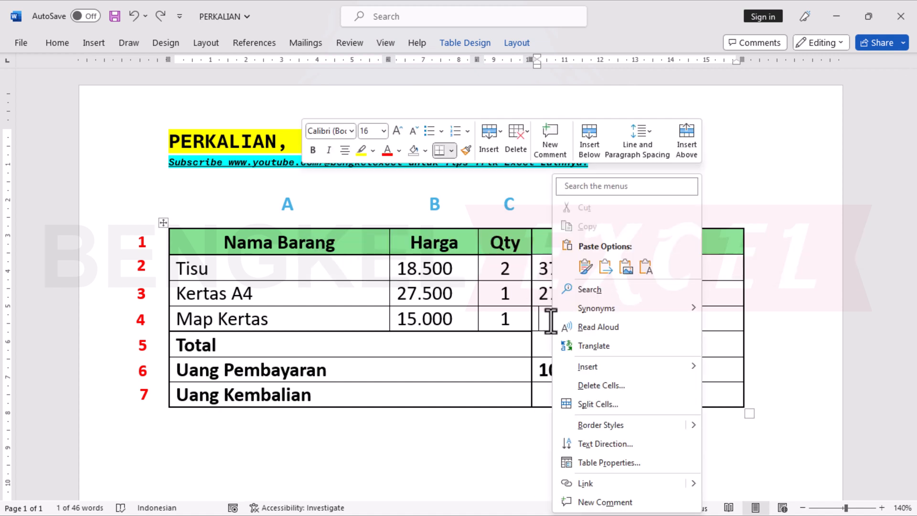
pyautogui.click(585, 266)
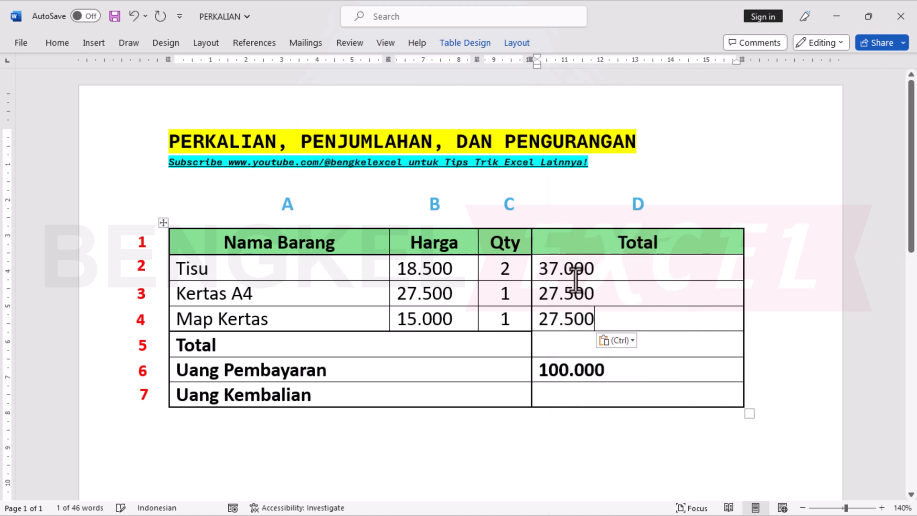
pyautogui.click(544, 317)
pyautogui.press('F9')
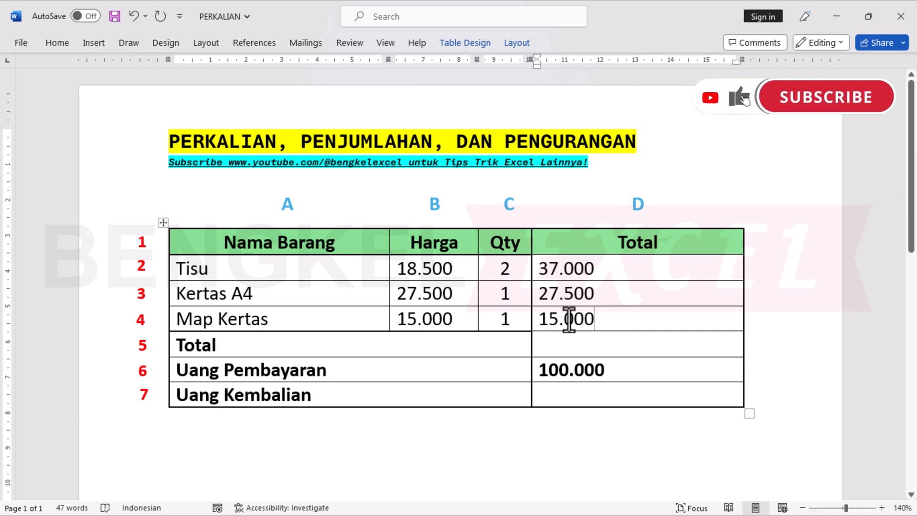
# Clear the Total cells of the Tisu, Kertas A4 and Map Kertas rows.
pyautogui.click(580, 269)
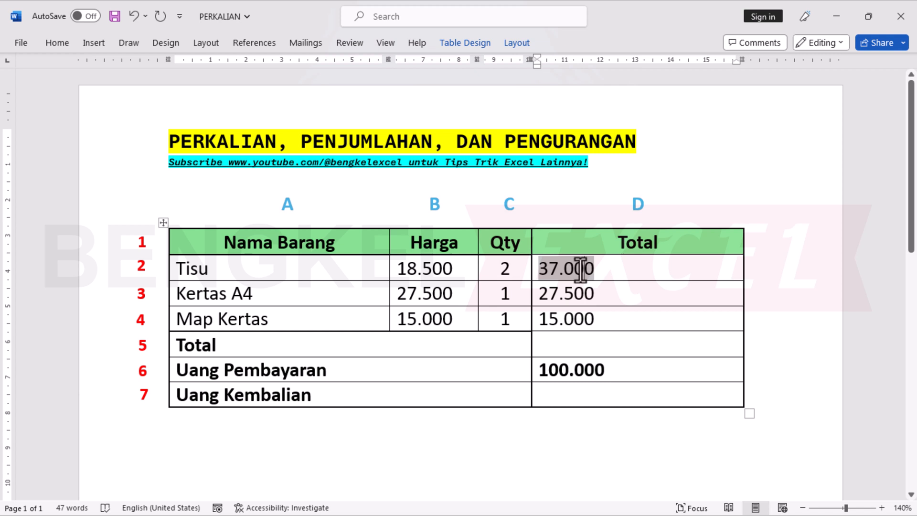
pyautogui.moveTo(587, 319); pyautogui.dragTo(543, 267)
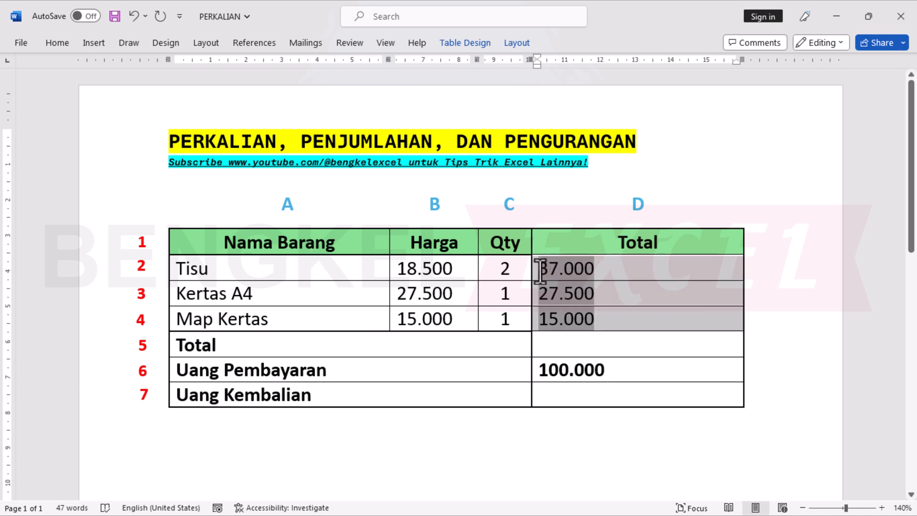
pyautogui.press('Delete')
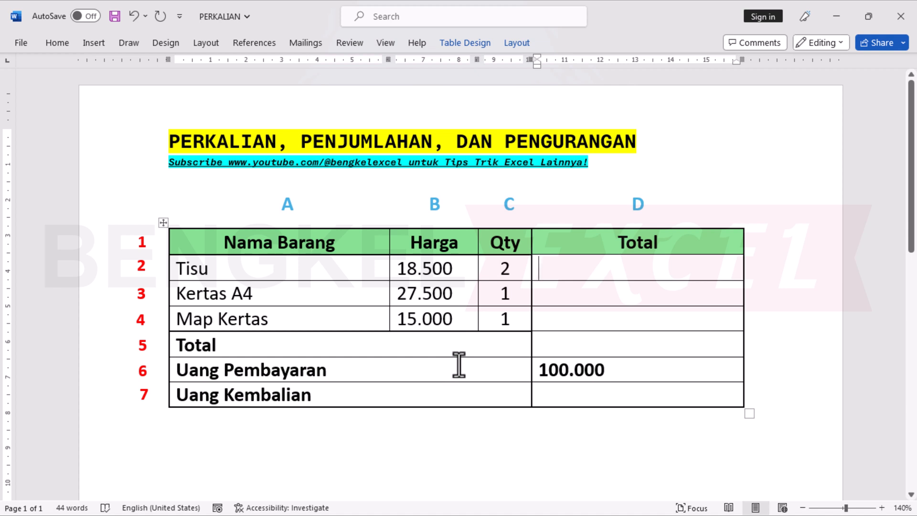
# Insert a field with the formula =PRODUCT(LEFT) in the Total cell of the Tisu row and calculate it.
pyautogui.hotkey('ctrl', 'F9')
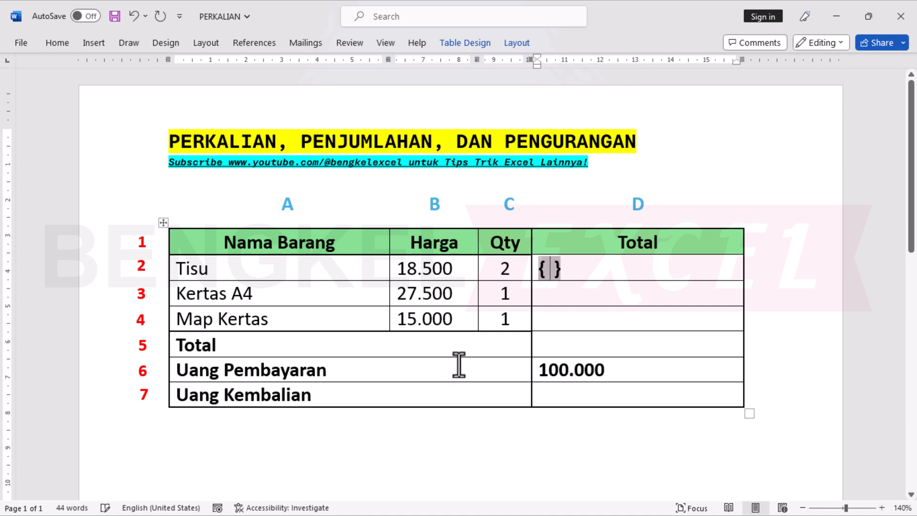
pyautogui.write('=PRODUCT( ')
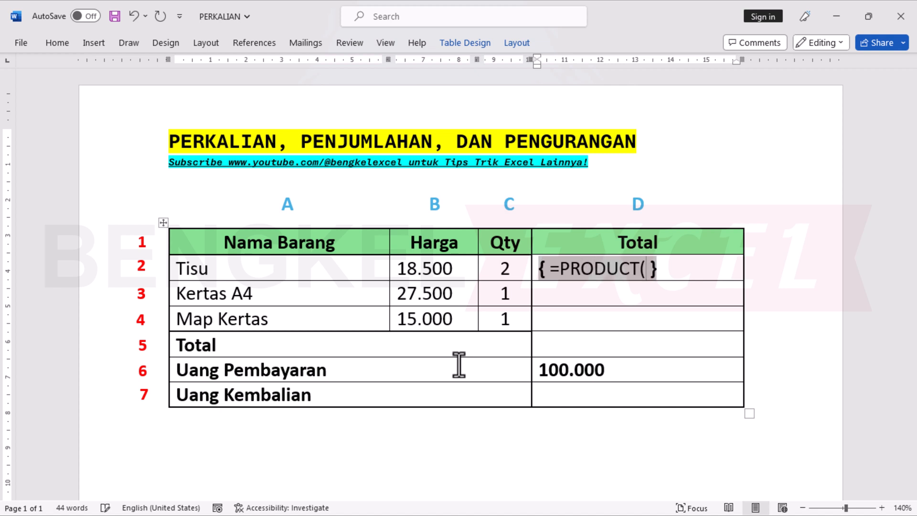
pyautogui.write('LEFT)')
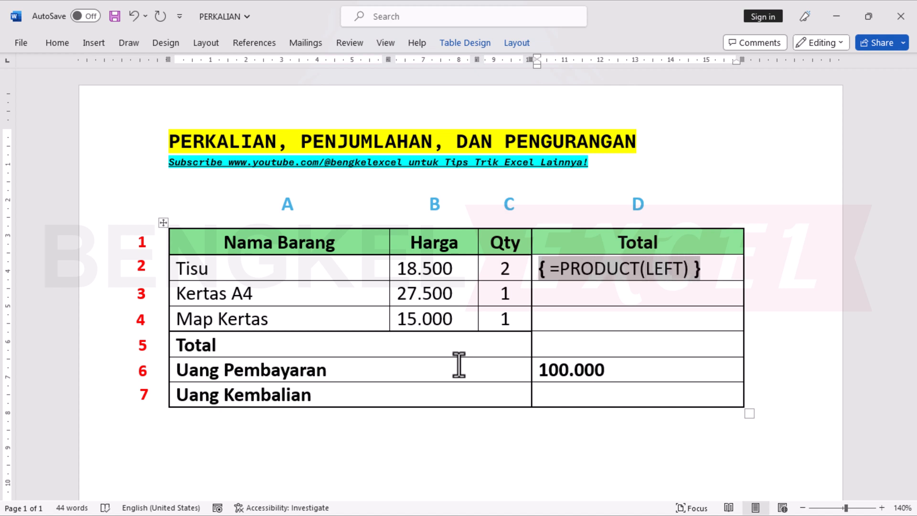
pyautogui.press('F9')
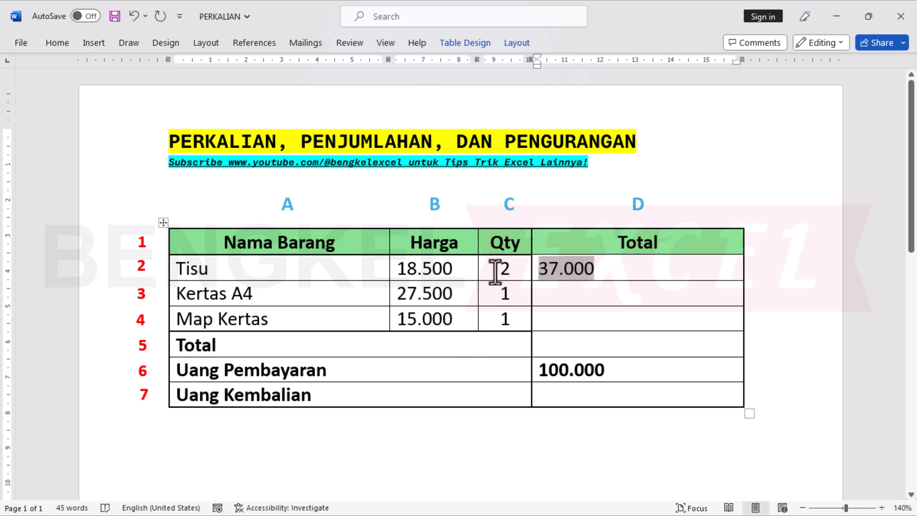
# Copy the Tisu total field into the Total cells of the Kertas A4 and Map Kertas rows, keeping source formatting.
pyautogui.rightClick(539, 265)
pyautogui.click(571, 310)
pyautogui.moveTo(552, 296); pyautogui.dragTo(552, 311)
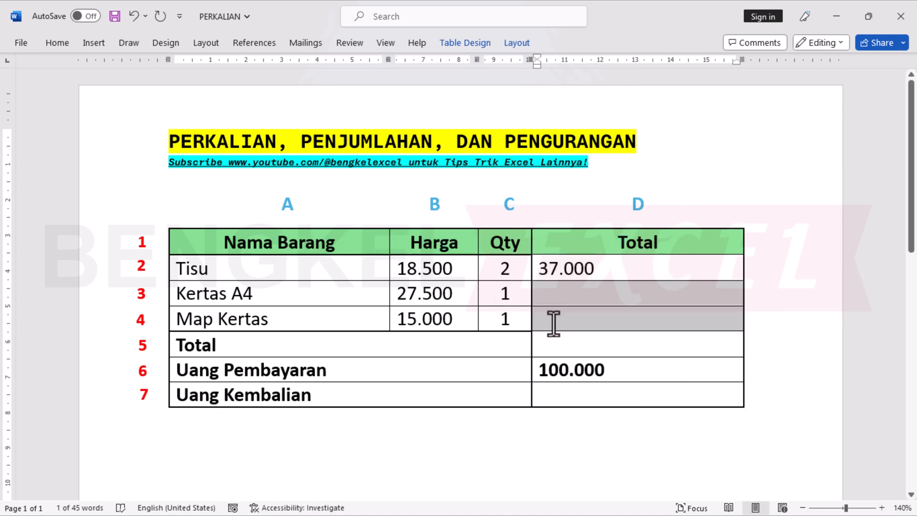
pyautogui.rightClick(552, 322)
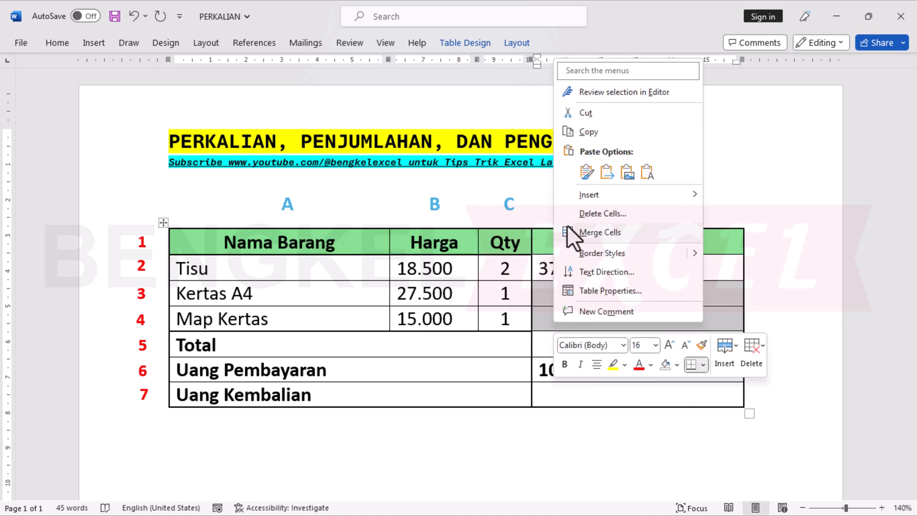
pyautogui.click(587, 171)
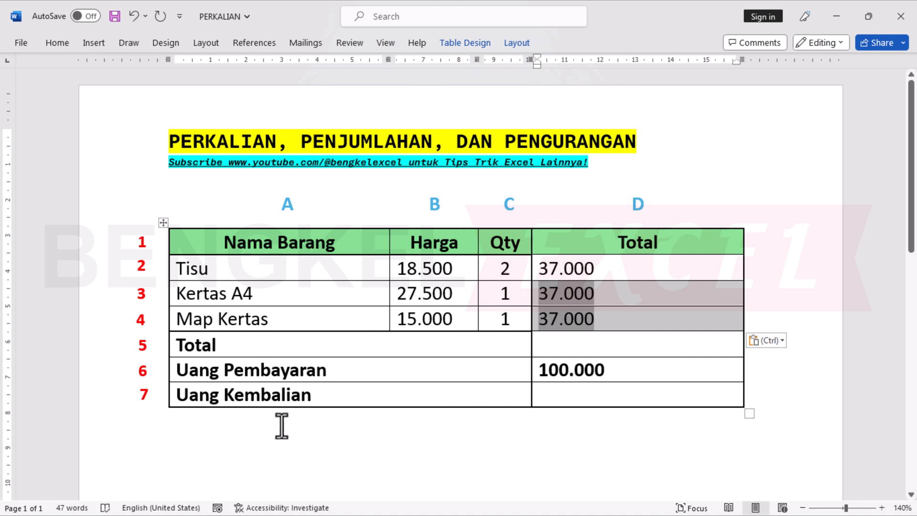
# Update the pasted Kertas A4 and Map Kertas total fields, and insert the formula =SUM(ABOVE) in the value cell of the Total row.
pyautogui.press('F9')
pyautogui.click(587, 340)
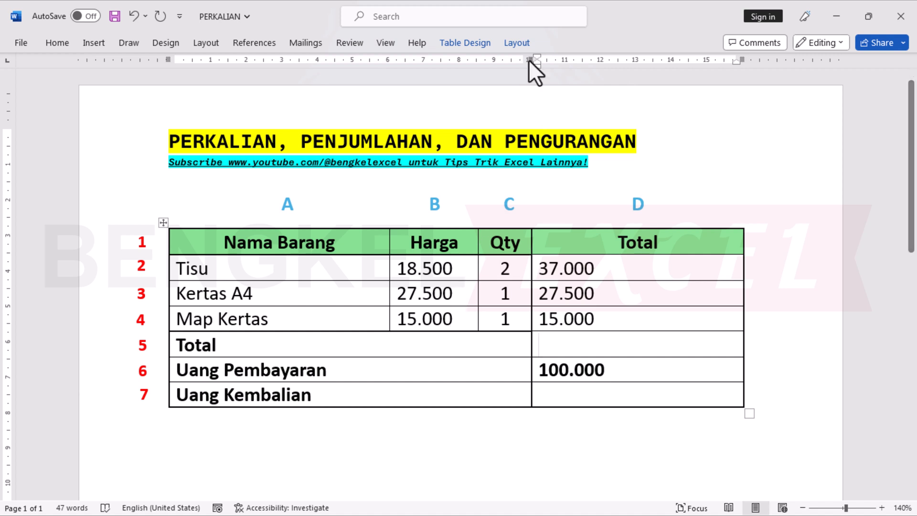
pyautogui.click(517, 42)
pyautogui.click(807, 98)
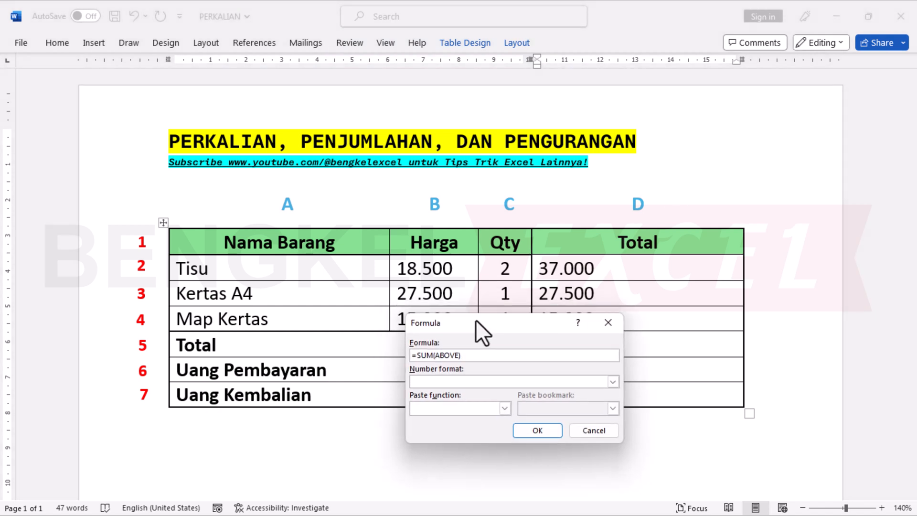
pyautogui.moveTo(500, 331); pyautogui.dragTo(377, 280)
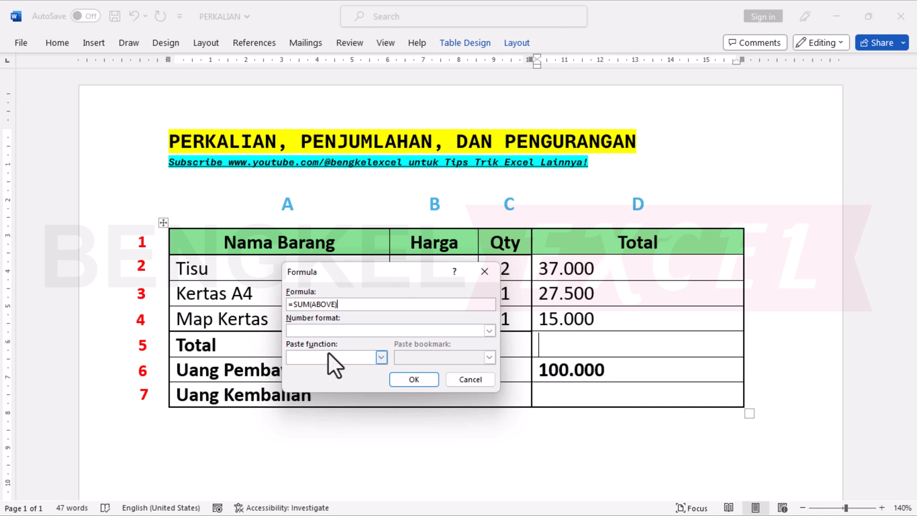
pyautogui.click(412, 379)
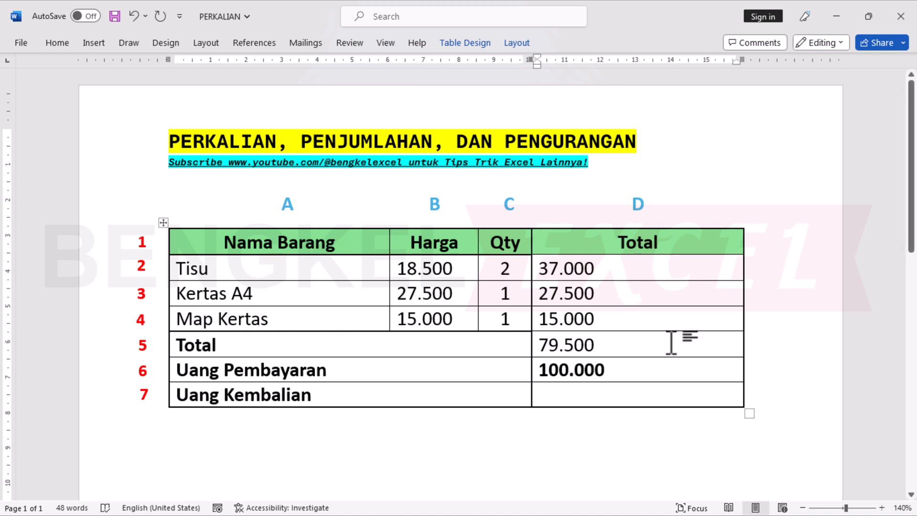
pyautogui.click(611, 370)
pyautogui.click(565, 400)
pyautogui.click(310, 349)
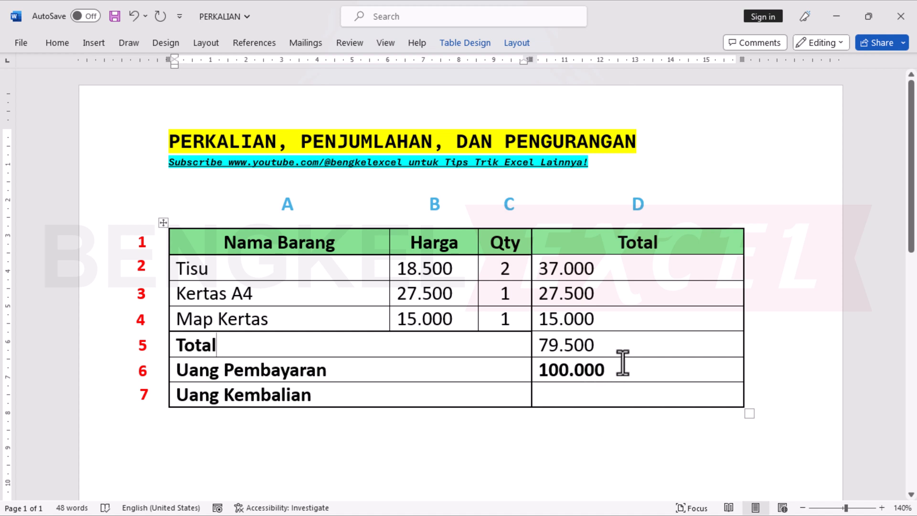
# Try to calculate the change in the Uang Kembalian row with a field containing =D6-D5, and clear the cell.
pyautogui.click(574, 394)
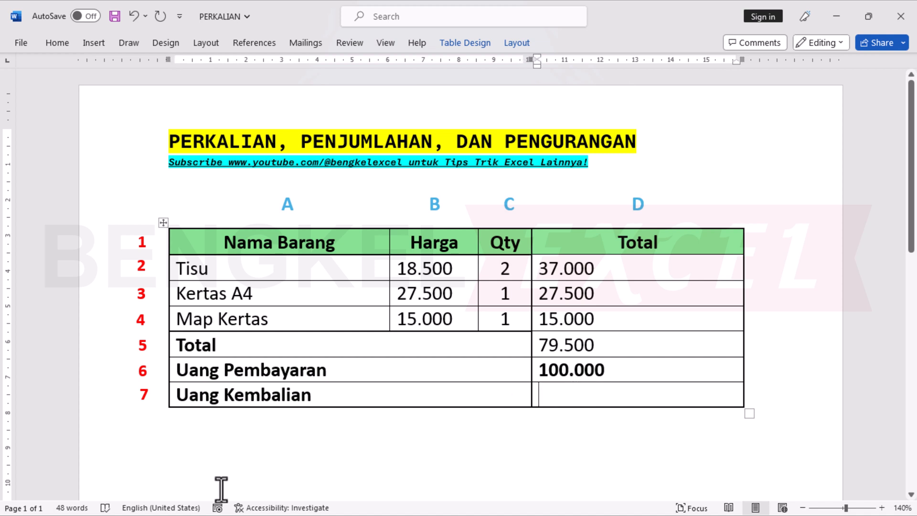
pyautogui.hotkey('ctrl', 'F9')
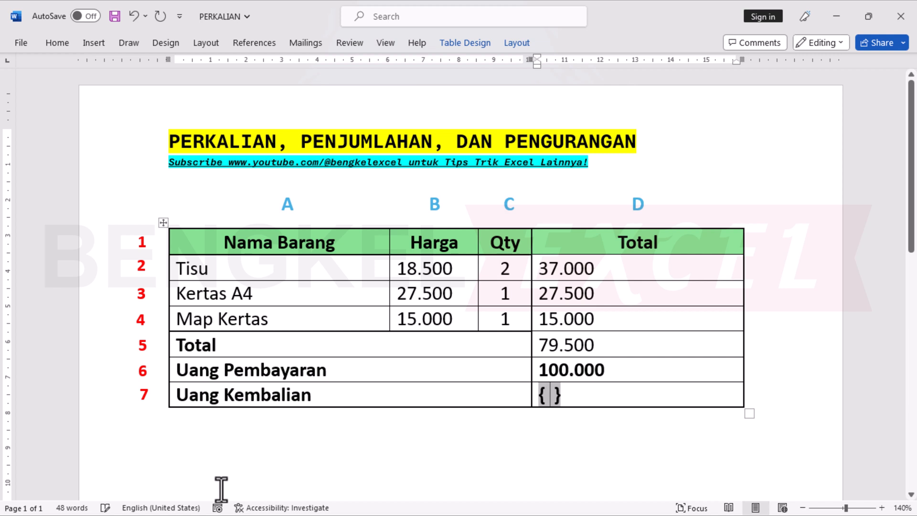
pyautogui.write('=')
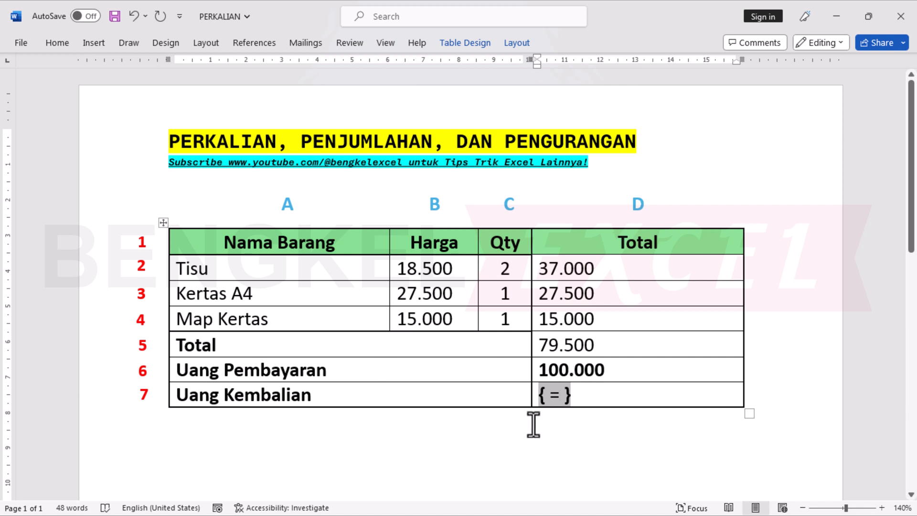
pyautogui.write('D6-D5')
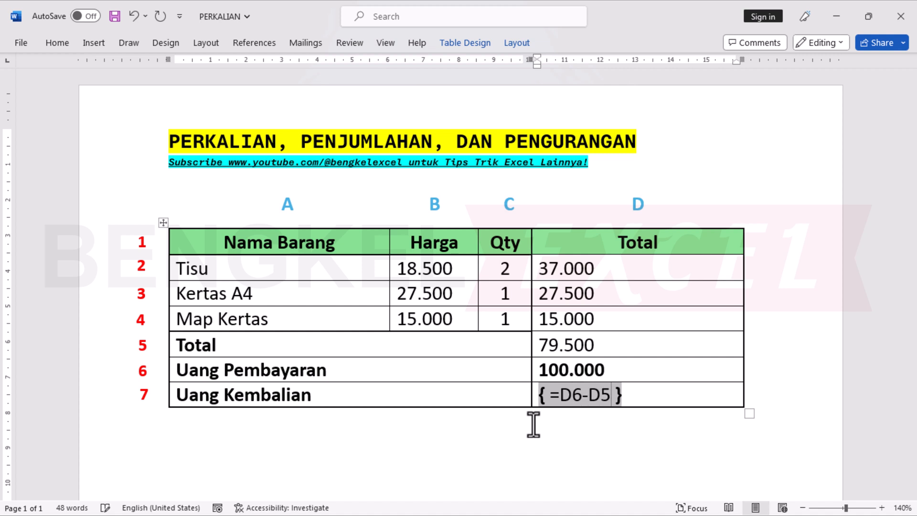
pyautogui.press('F9')
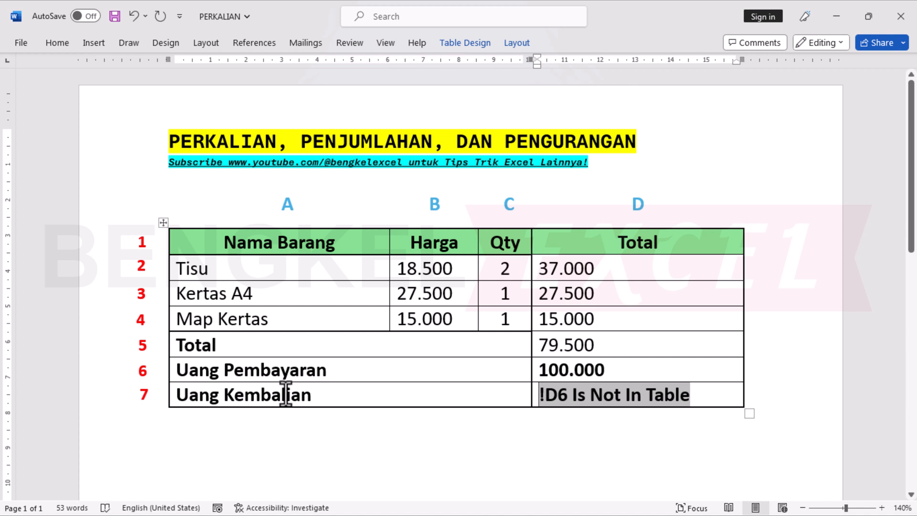
pyautogui.click(739, 381)
pyautogui.press('Delete')
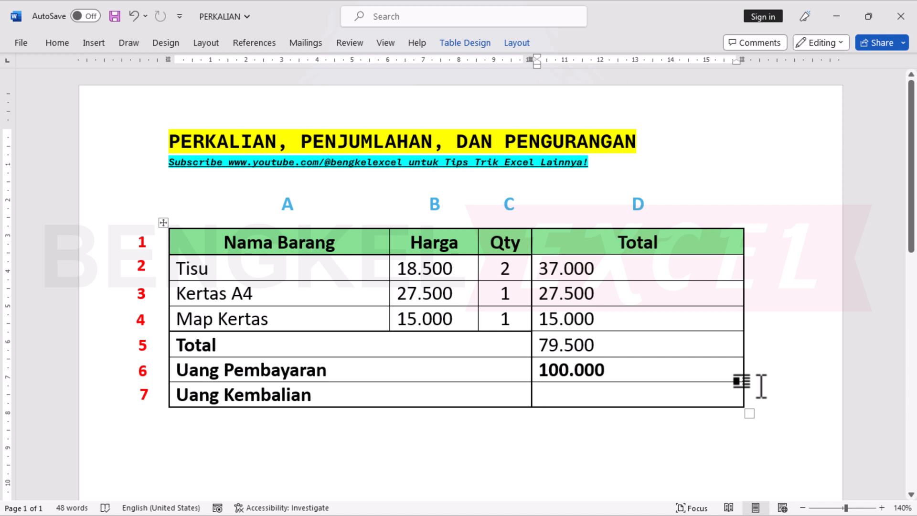
# Insert a field with the formula =B6-B5 in the value cell of the Uang Kembalian row and calculate it.
pyautogui.hotkey('ctrl', 'F9')
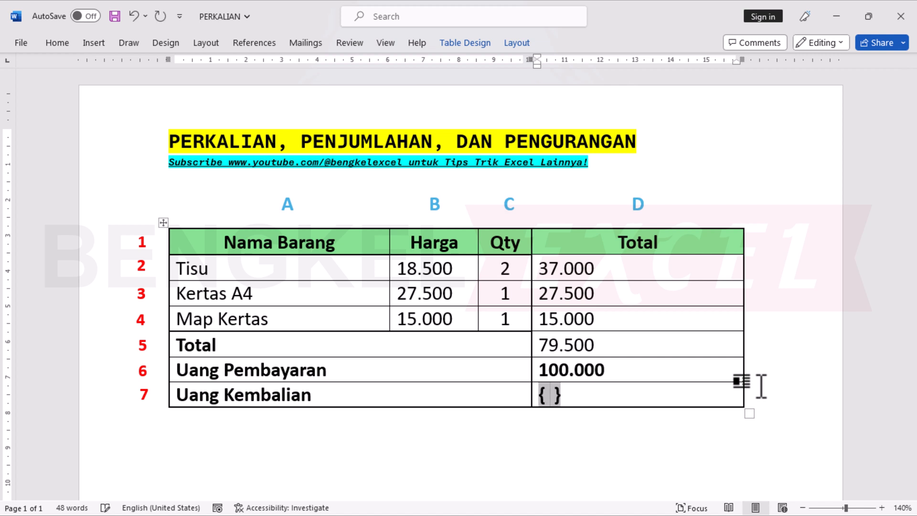
pyautogui.write('=')
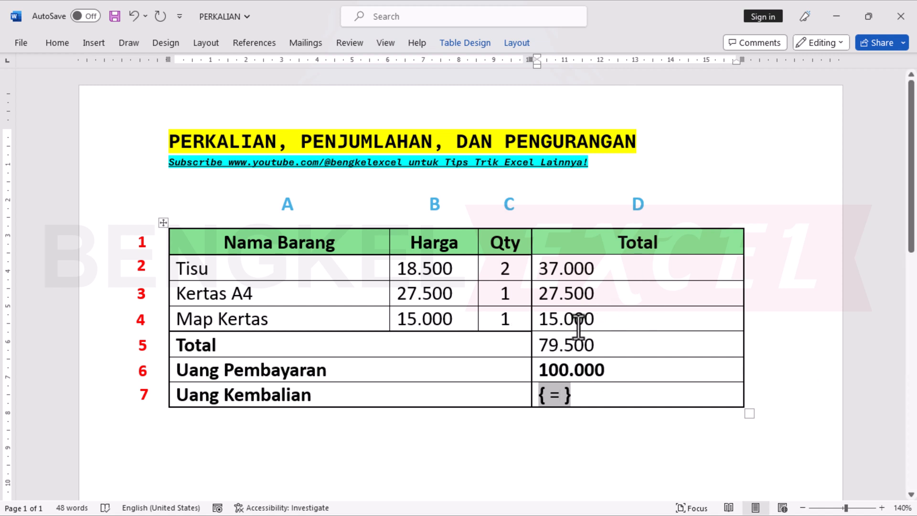
pyautogui.write('B6-')
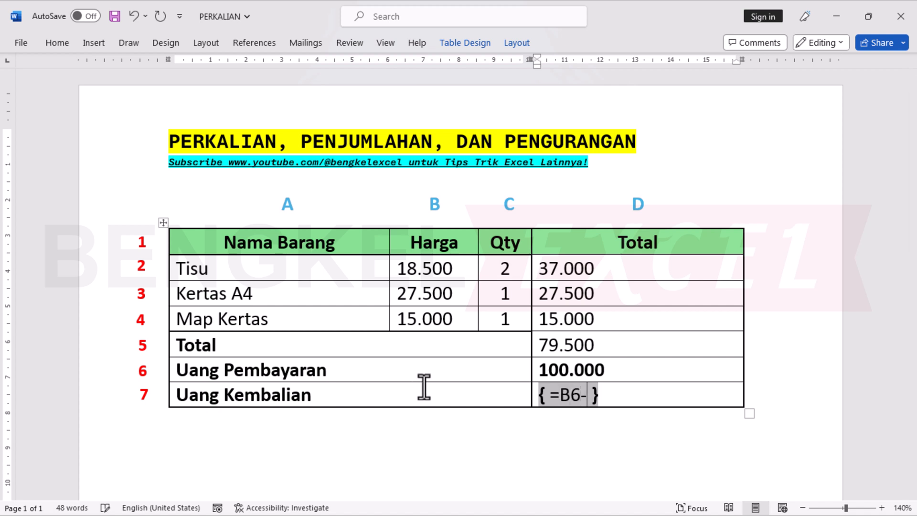
pyautogui.write('B5')
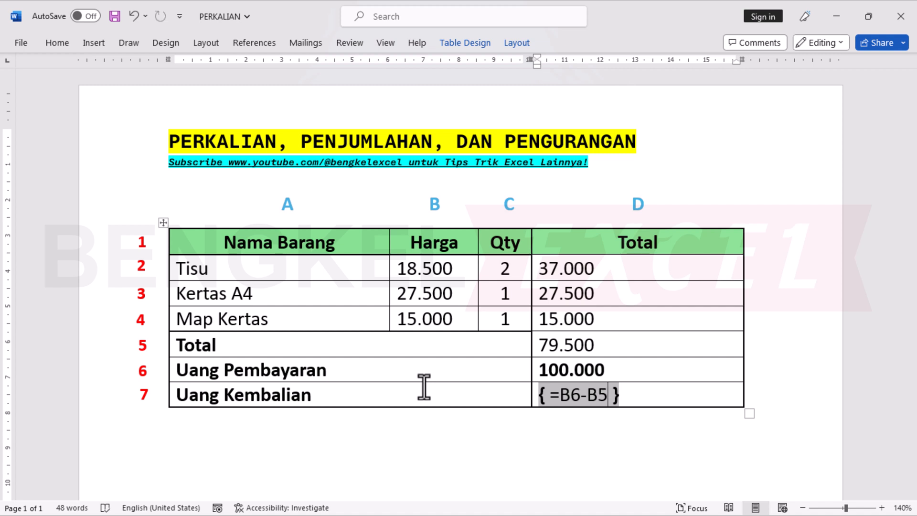
pyautogui.press('F9')
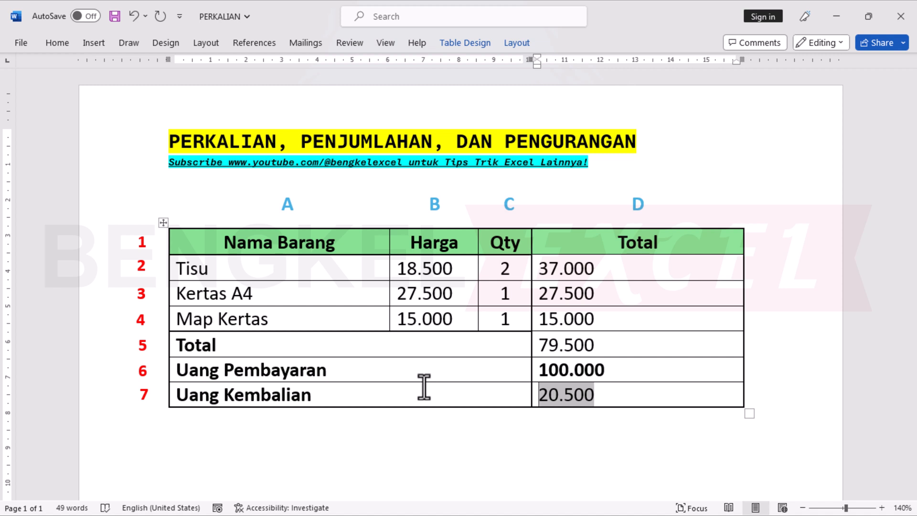
pyautogui.click(606, 396)
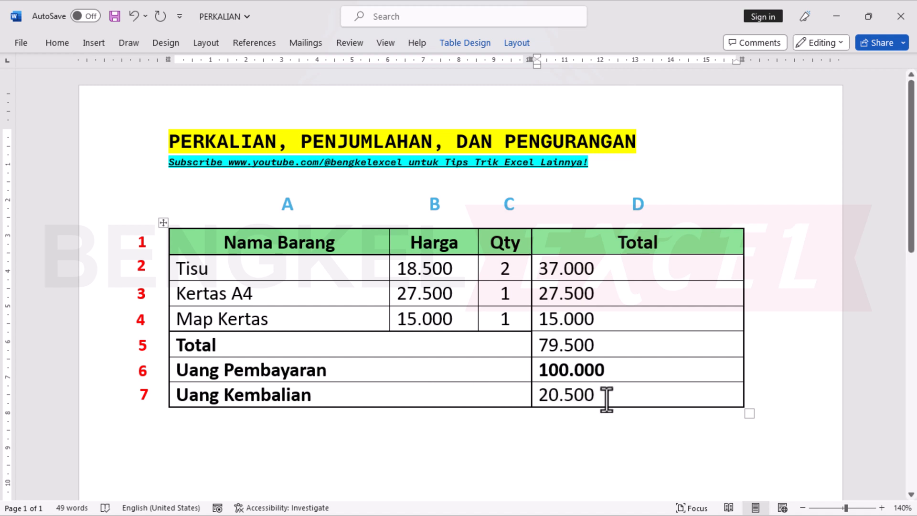